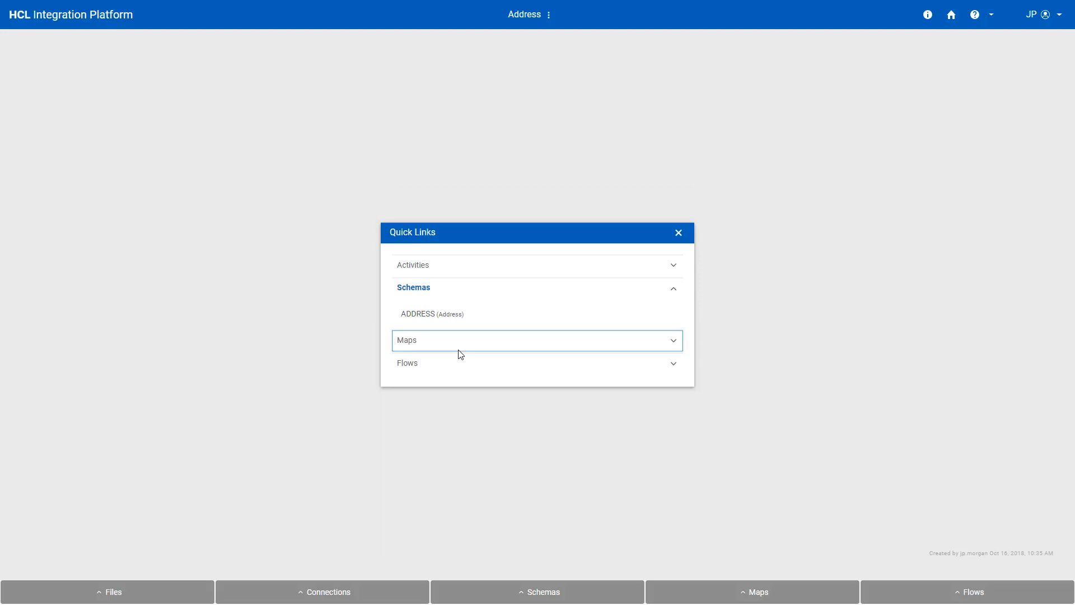
Step: Open the ADDRESS schema, enlarge its Dictionary panel, and expand the Field and Record categories
click(466, 318)
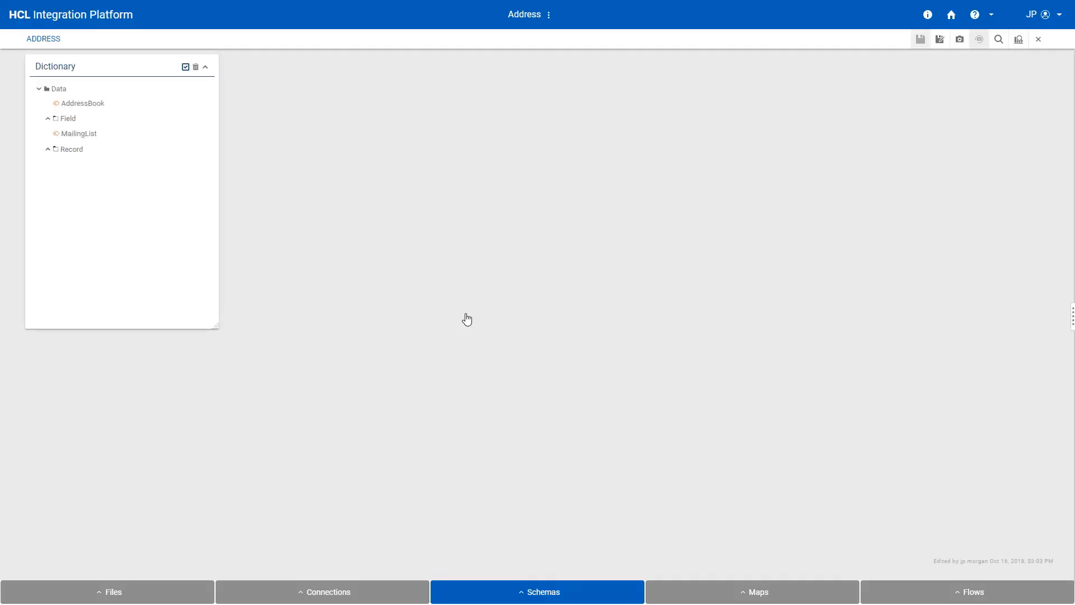
click(48, 119)
scroll(60, 209, down, 3)
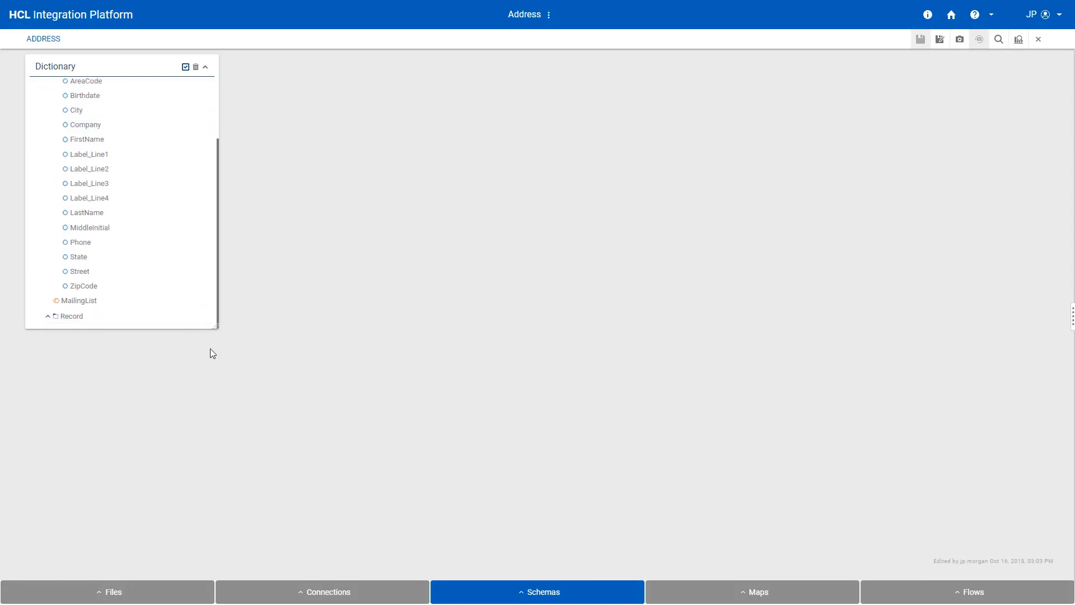
drag(215, 327, 214, 519)
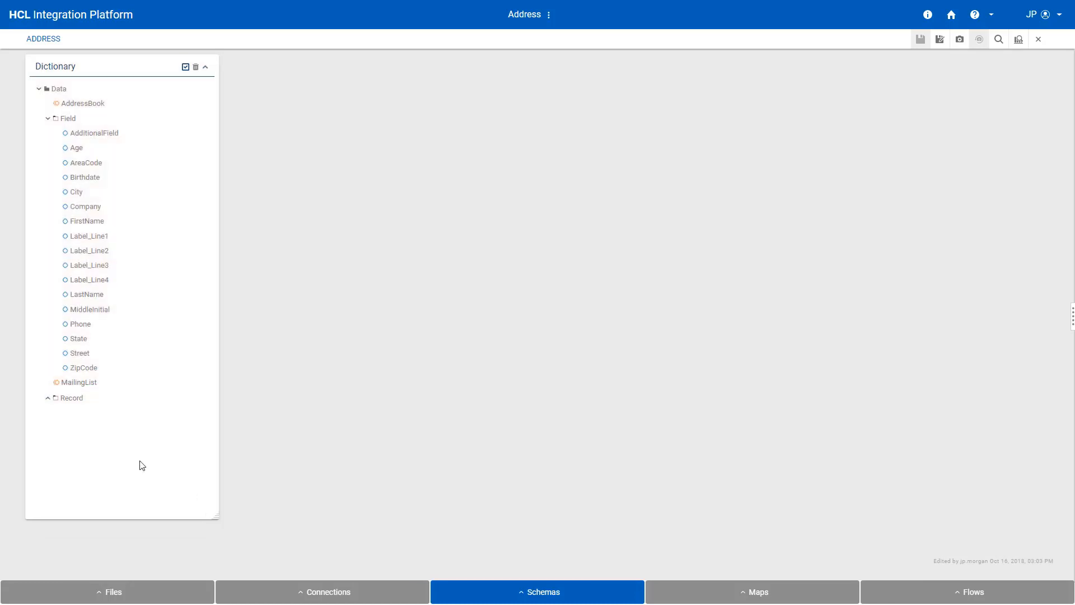
click(48, 400)
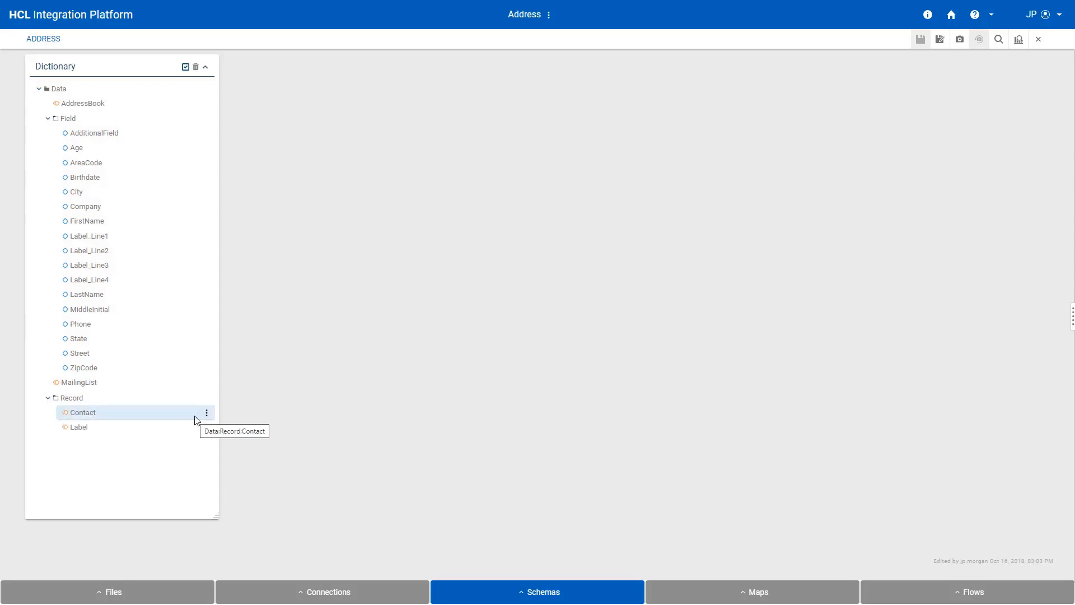
Step: Examine the properties of the Age item, the AddressBook structure, and the Contact record's structure and group properties
click(80, 149)
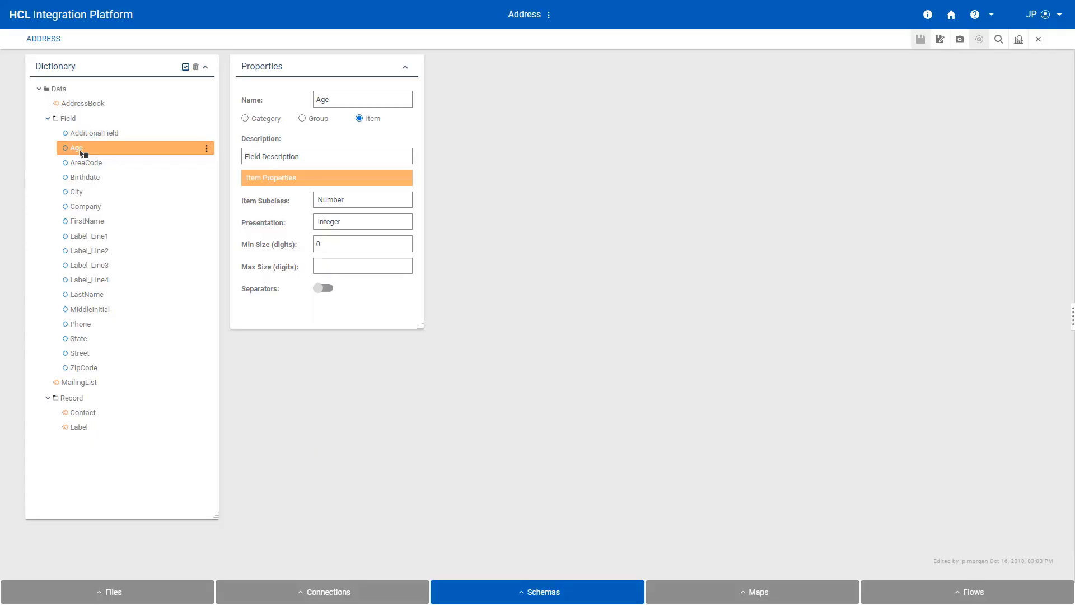
click(83, 103)
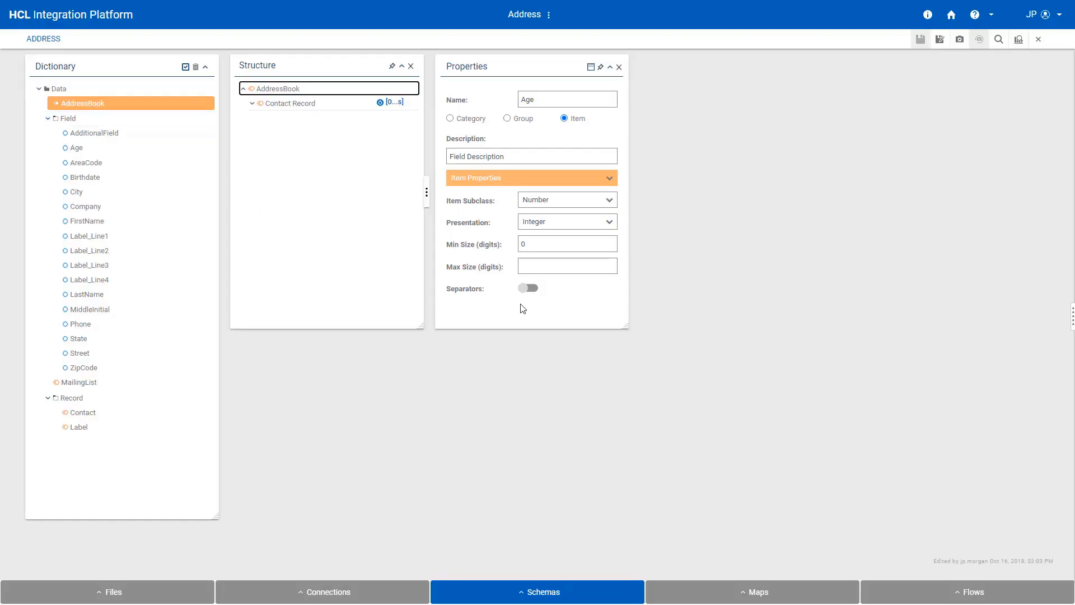
click(83, 415)
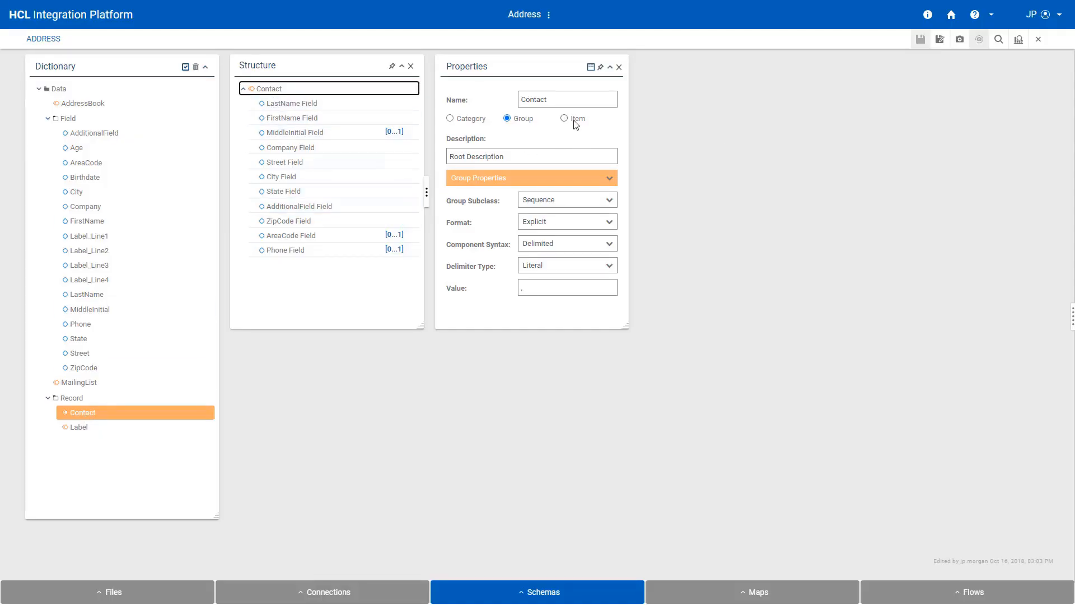
mouse_move(467, 136)
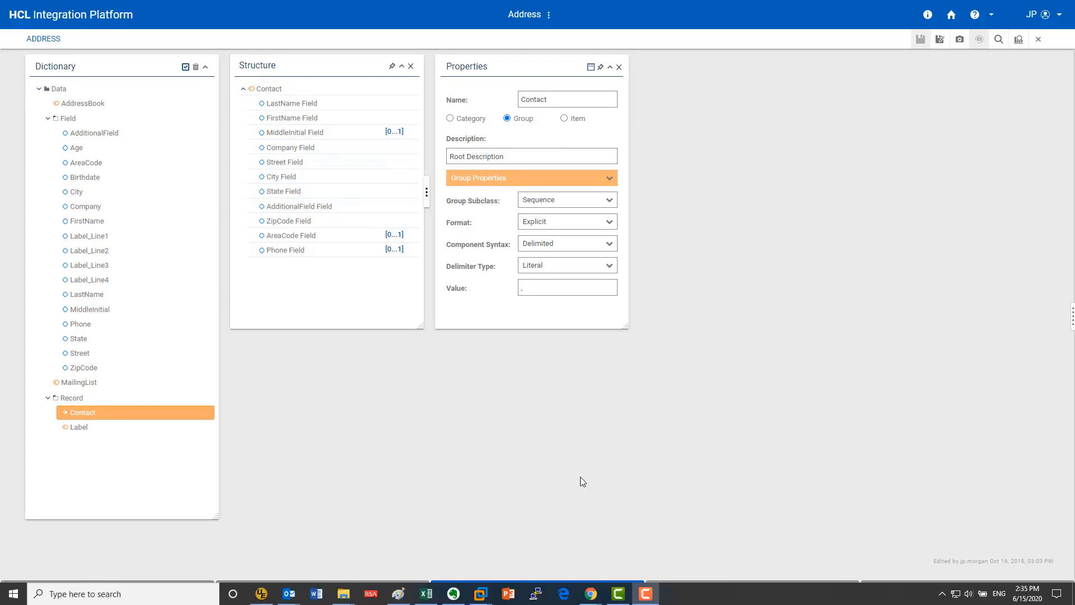
click(580, 476)
click(488, 179)
click(488, 203)
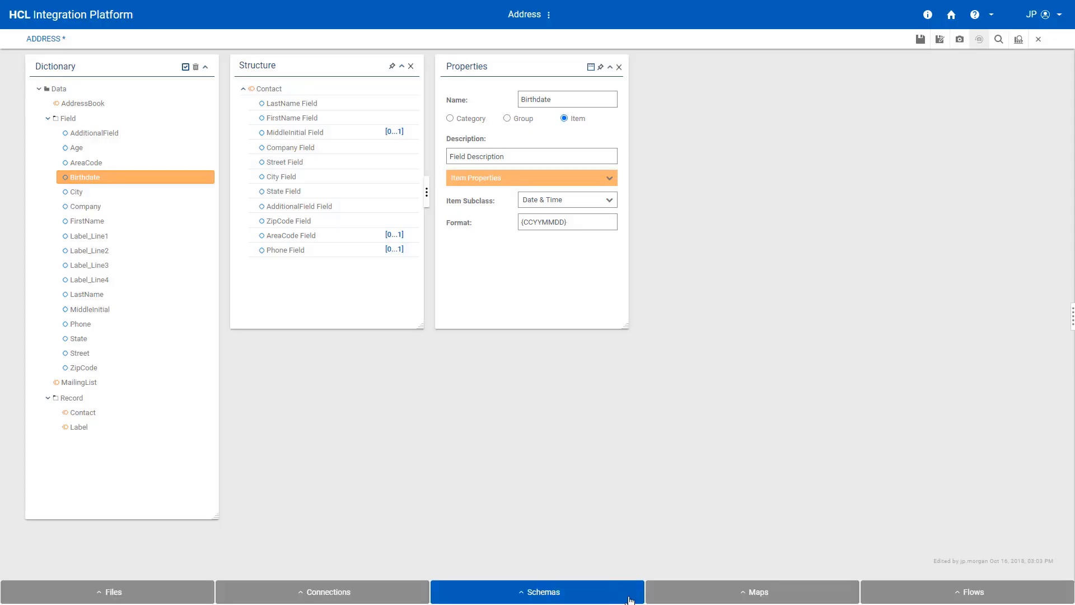
click(629, 599)
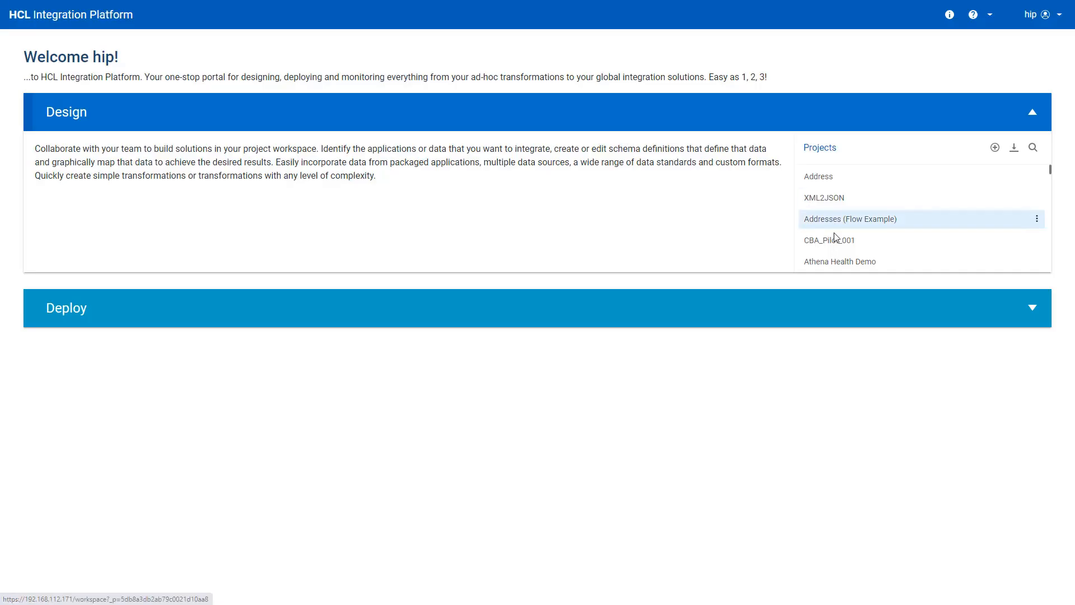
Step: Open the XML2JSON project and its XML2JSON map
click(842, 200)
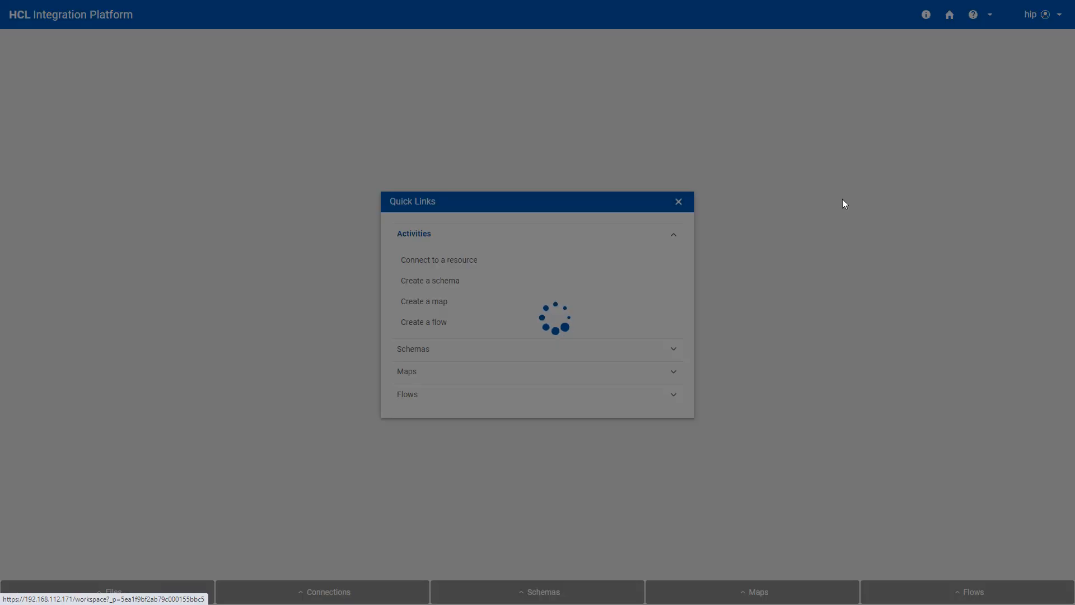
click(557, 374)
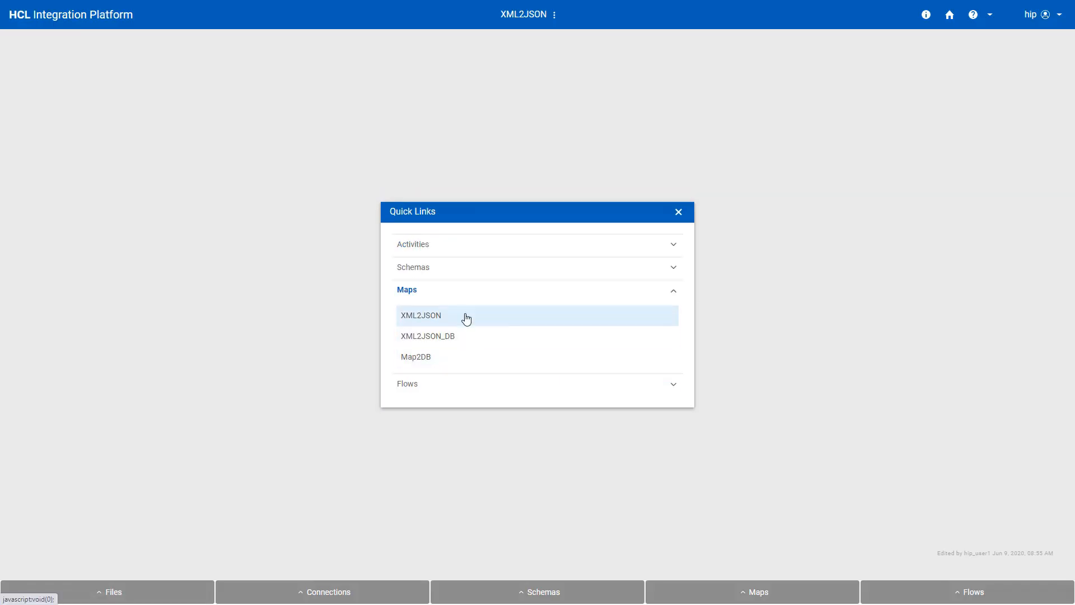
click(465, 315)
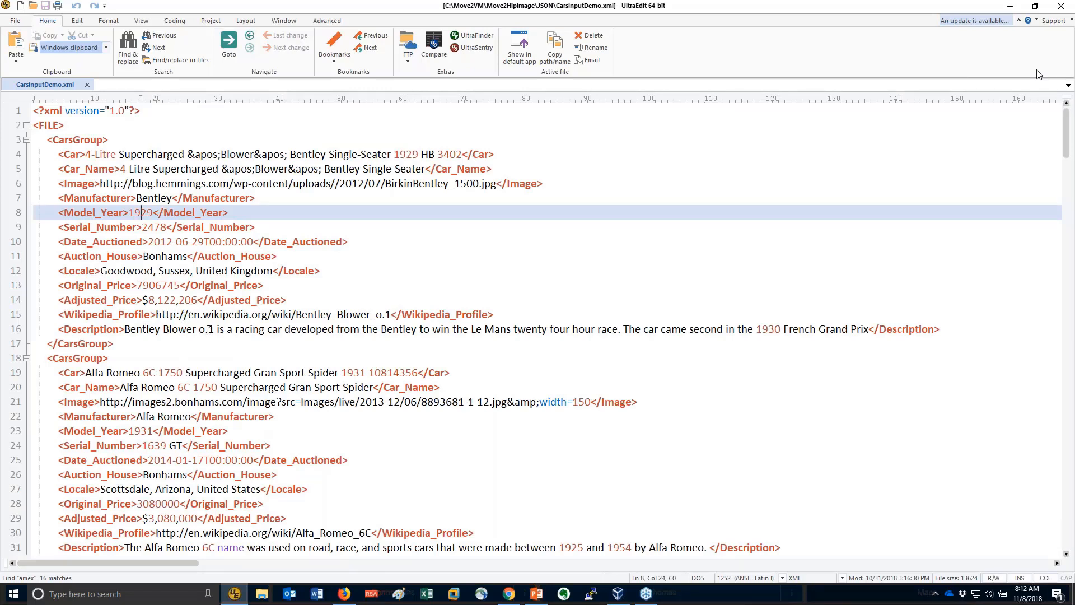
Step: Highlight the first car's Serial_Number value in CarsInputDemo.xml and switch to HCL Integration Platform
double_click(163, 226)
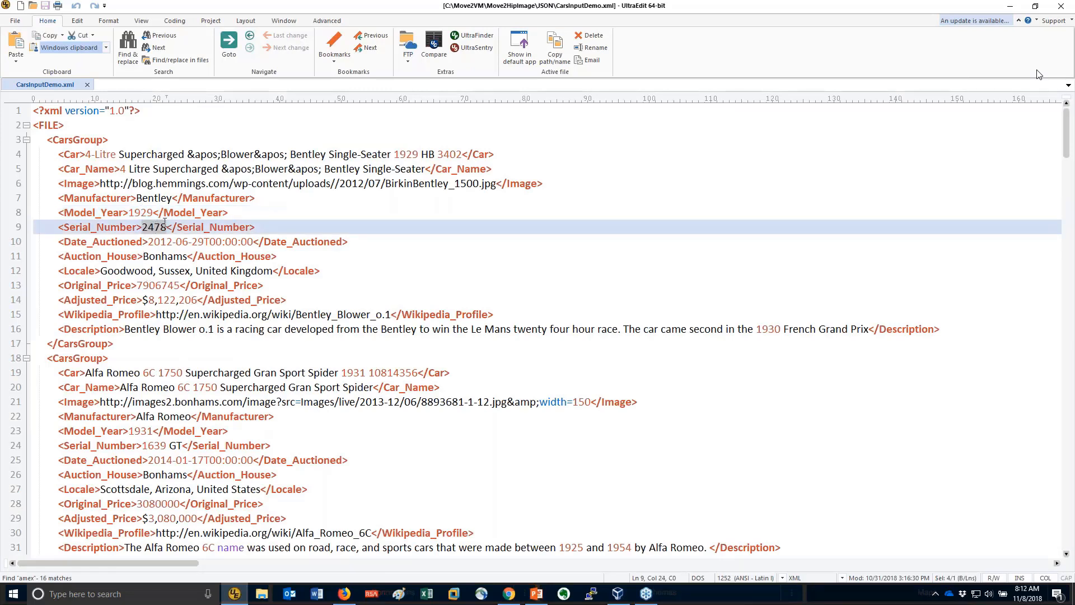
key(alt+Tab)
key(alt+Tab)
key(alt+Tab)
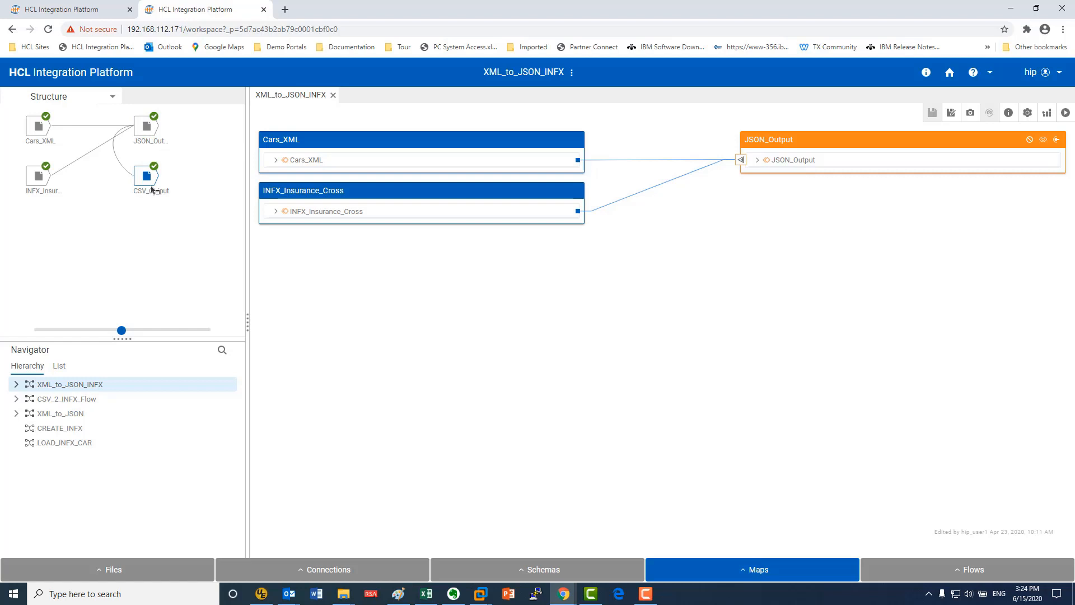
Step: Open the MAP_CARS map under XML_to_JSON_INFX and expand its carInfo output
click(17, 385)
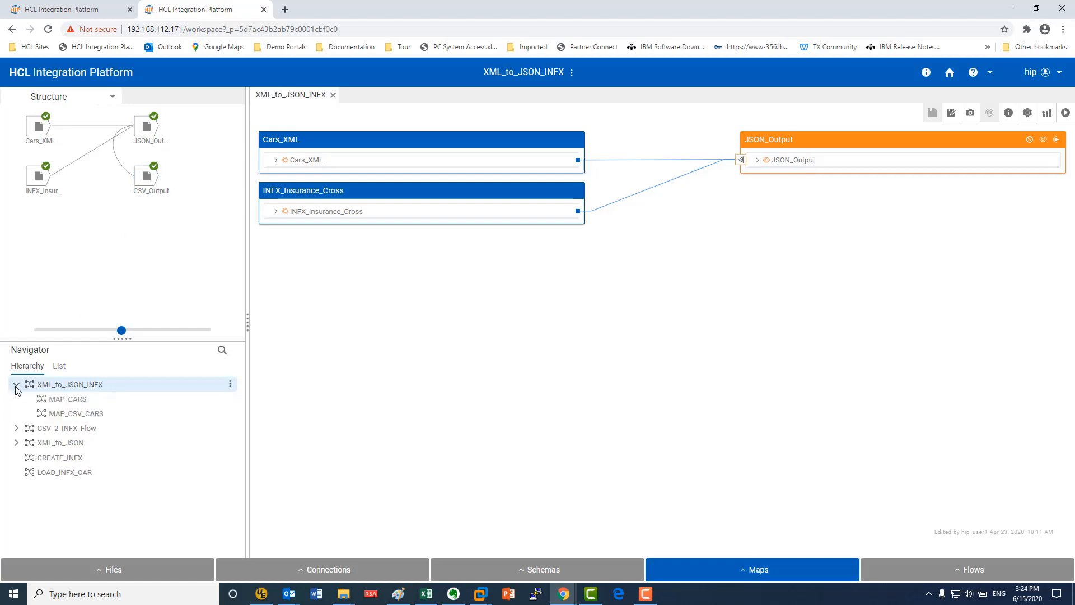
click(65, 399)
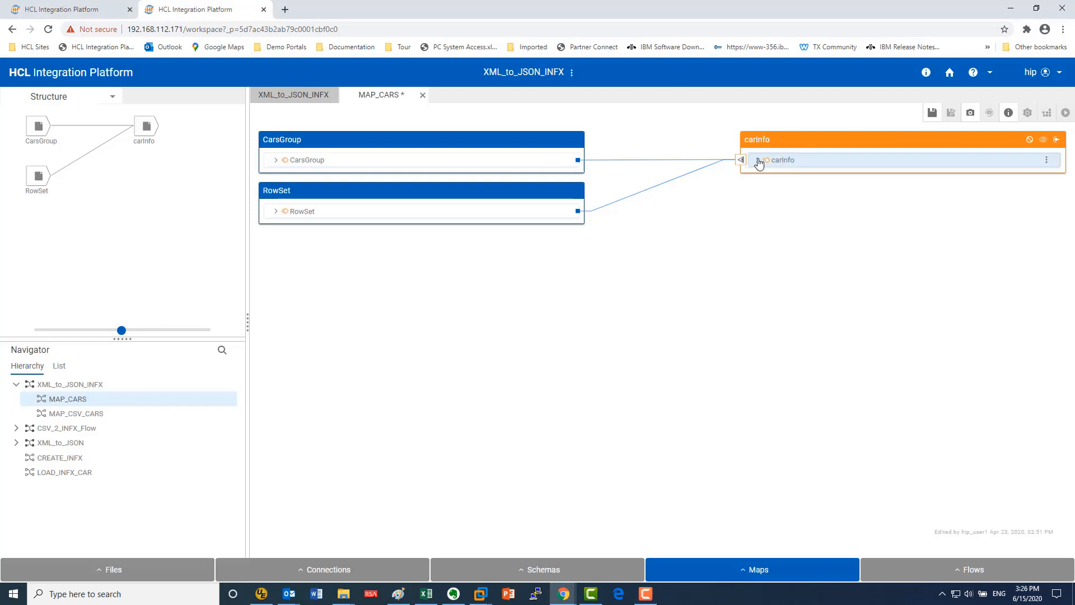
click(758, 160)
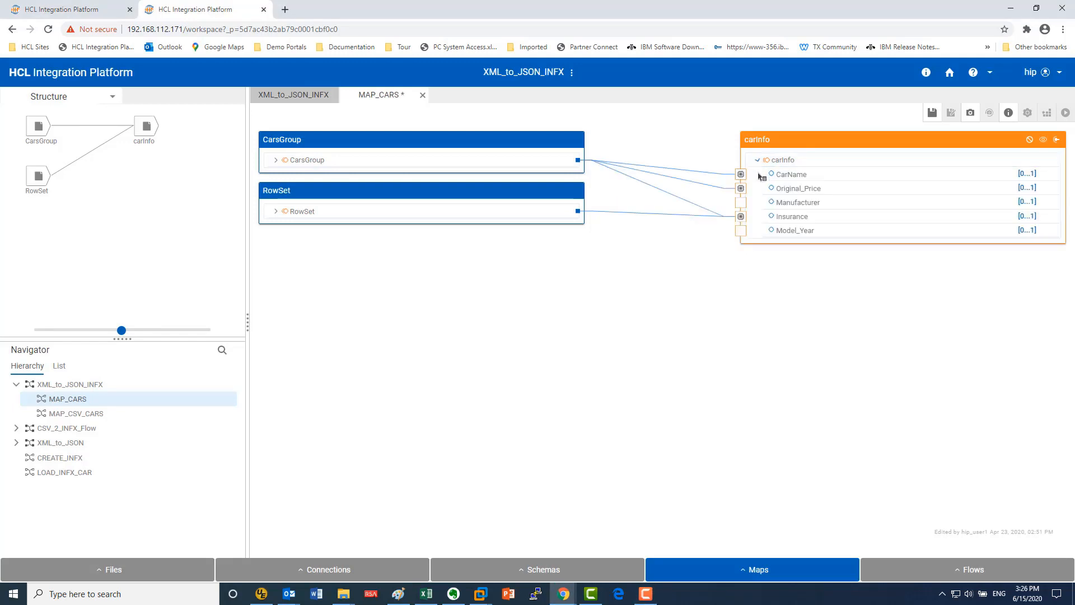
Step: Expand the CarsGroup sequence and map its Manufacturer and Model_Year fields to the matching carInfo output fields
click(275, 160)
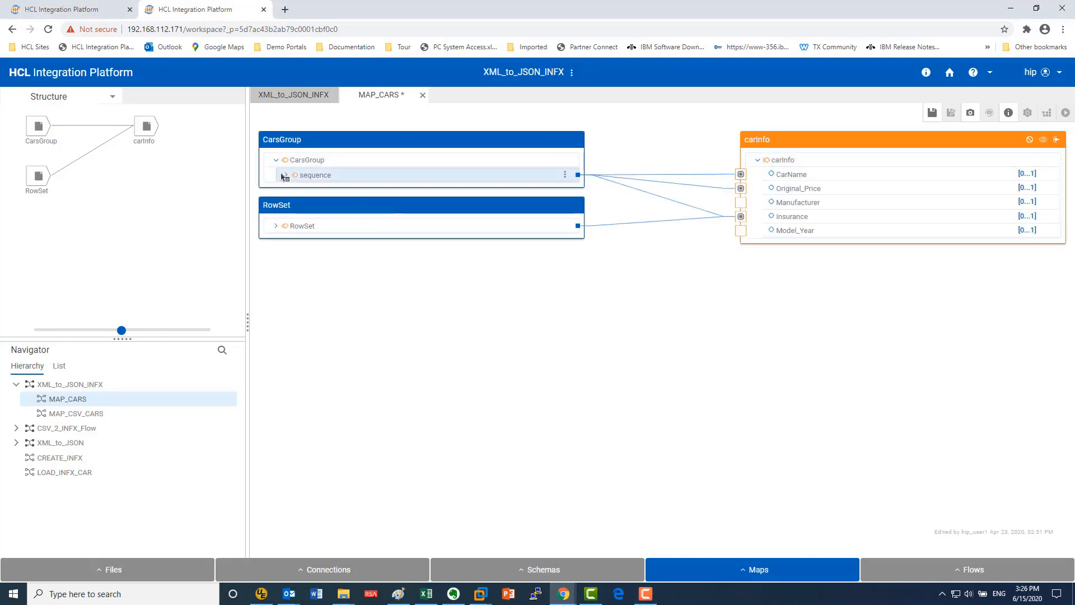
click(285, 175)
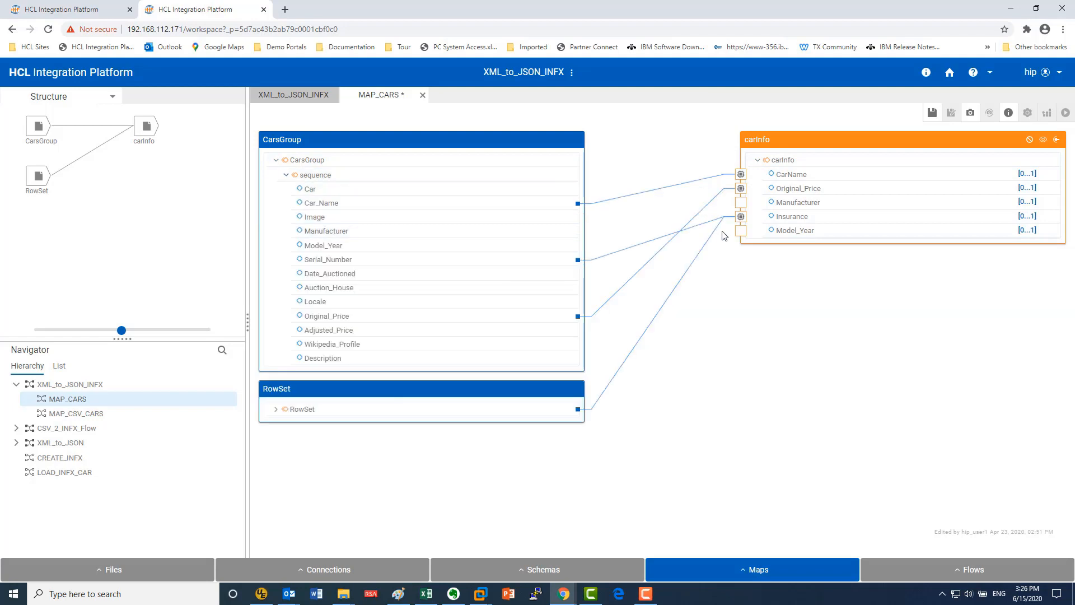
drag(395, 231, 811, 203)
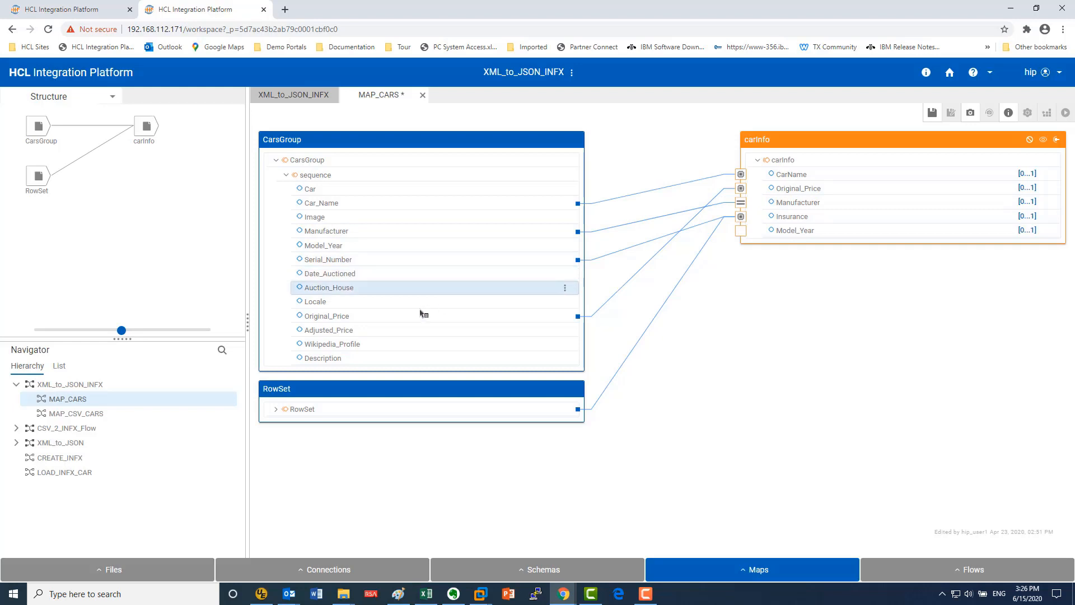
drag(344, 247, 795, 238)
Step: Display the CarName mapping rule, search the functions for UPP, and browse the full list under All Categories
click(781, 174)
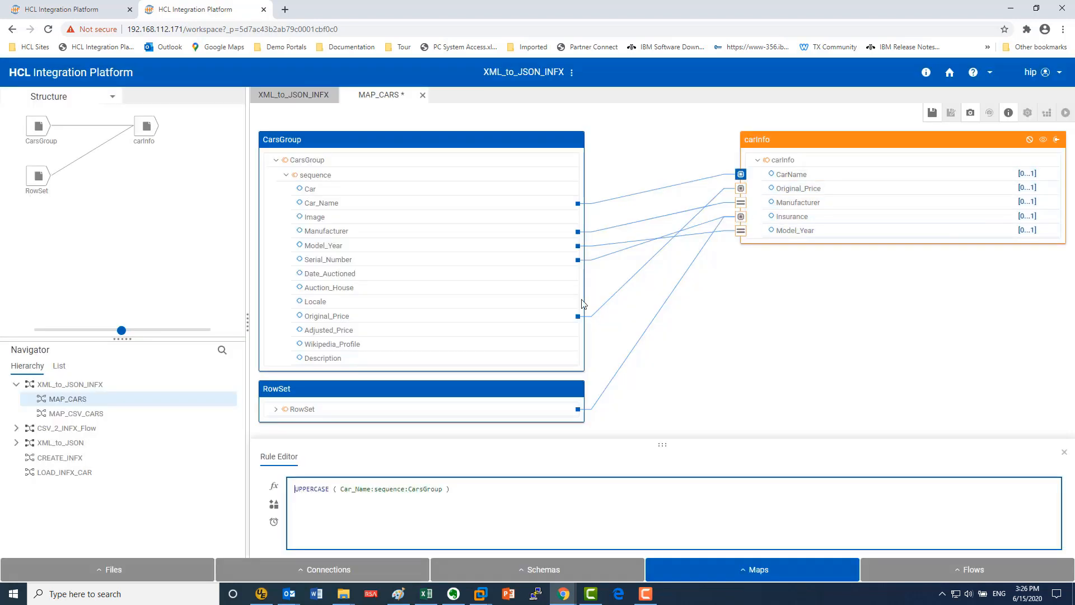
click(273, 491)
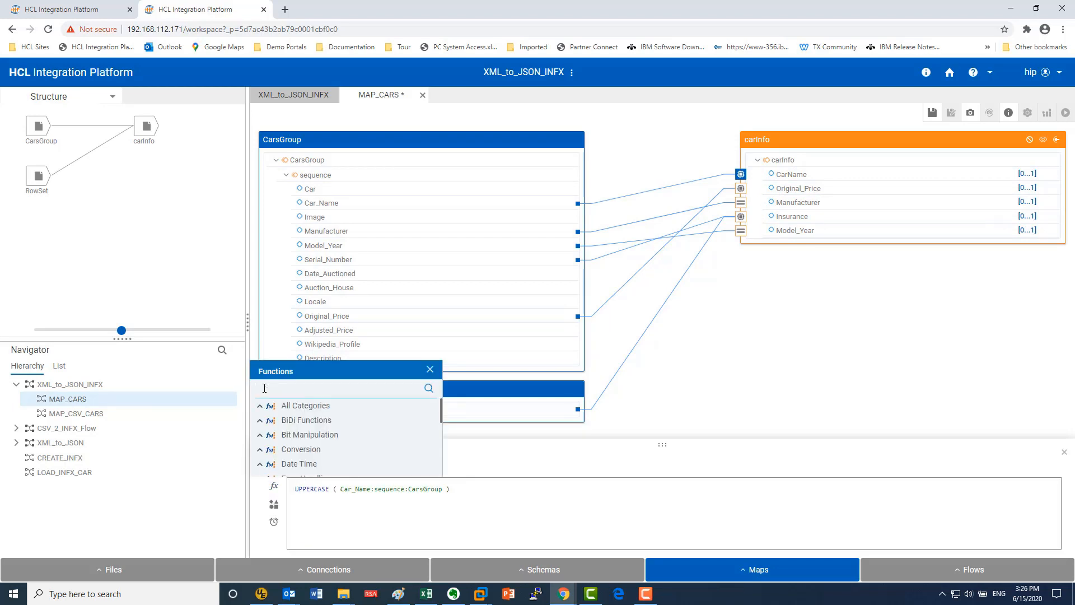
text(UPP)
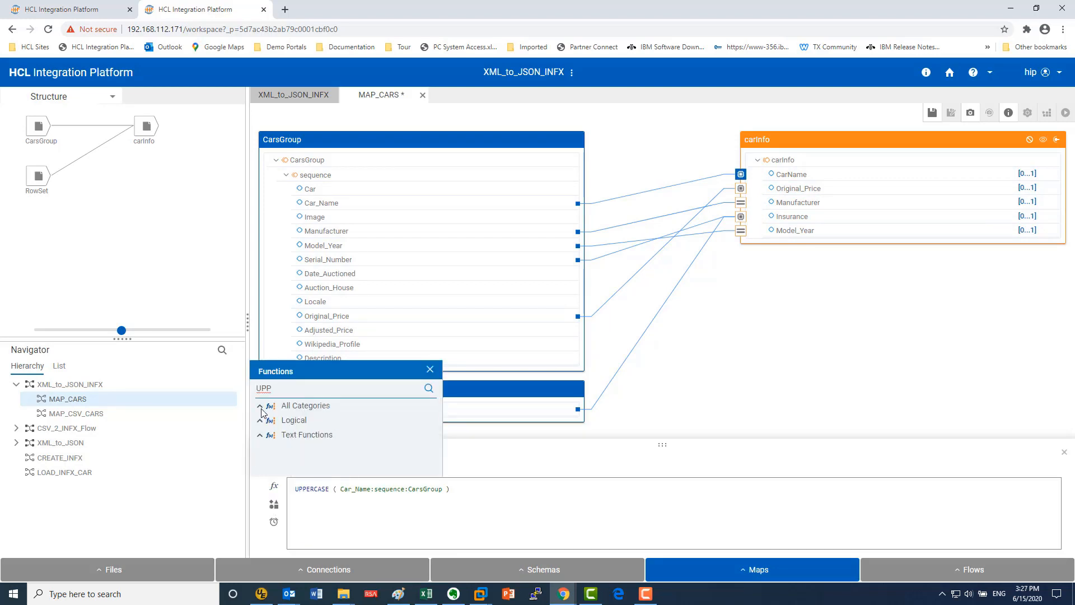
click(259, 405)
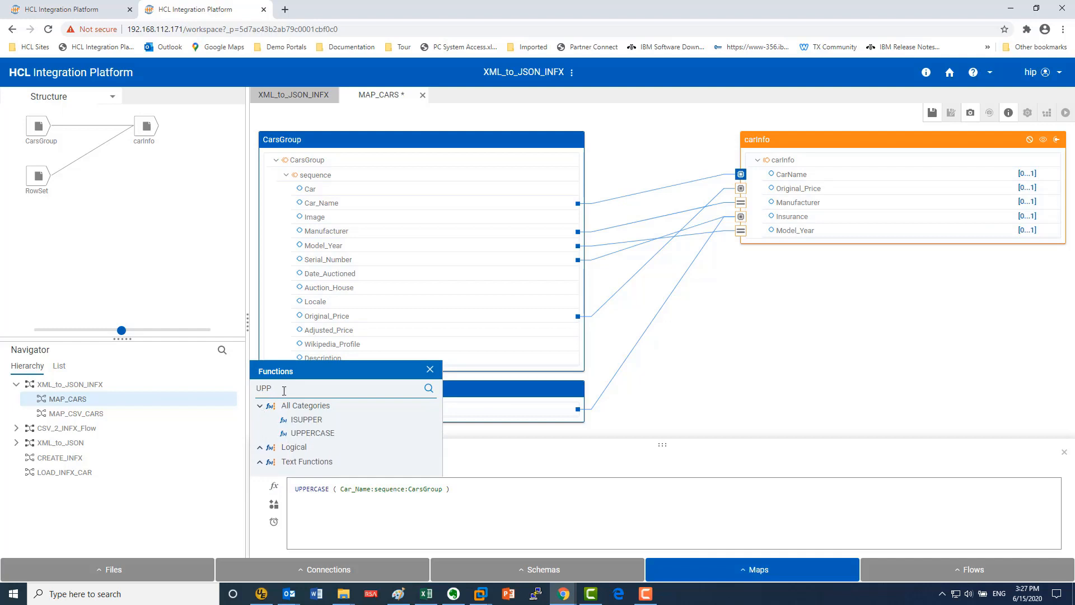
click(209, 398)
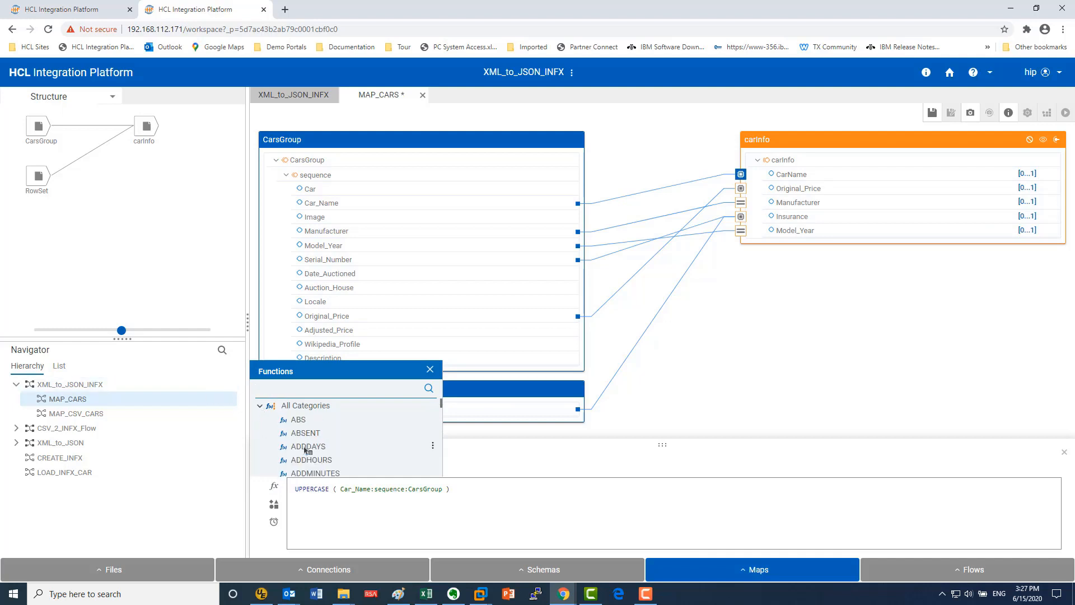
scroll(304, 450, down, 10)
scroll(304, 450, down, 7)
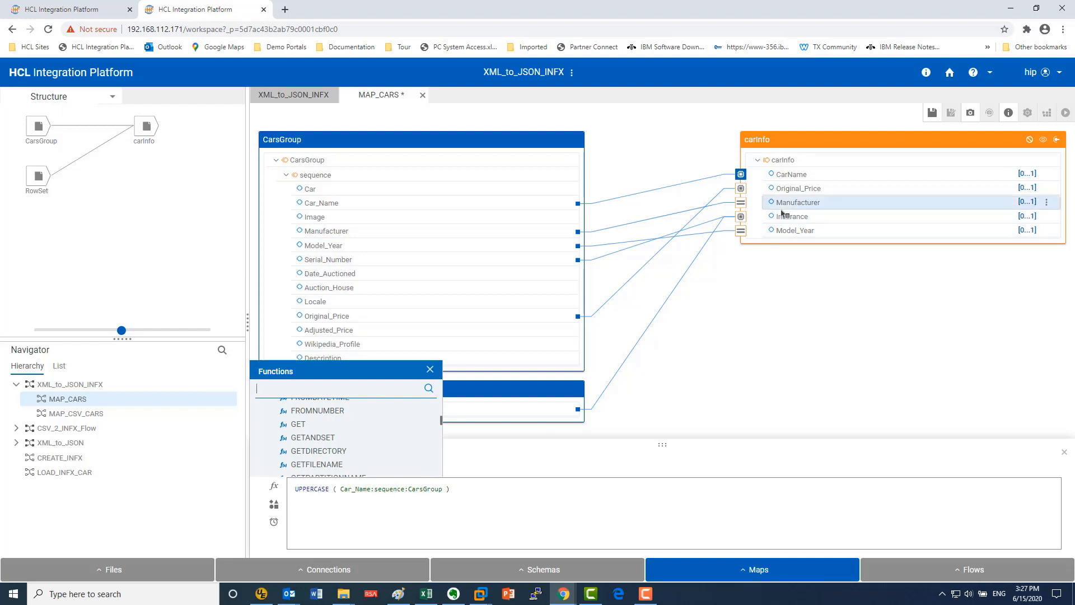
Step: Display the Original_Price mapping rule and compare the properties of the Original_Price field in CarsGroup and carInfo
click(795, 189)
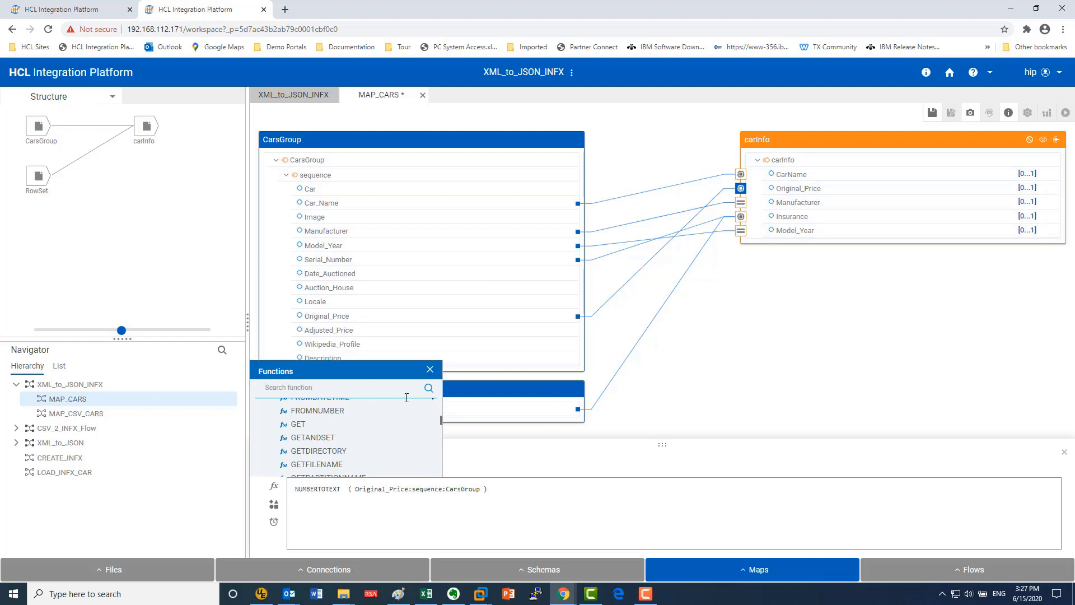
click(430, 370)
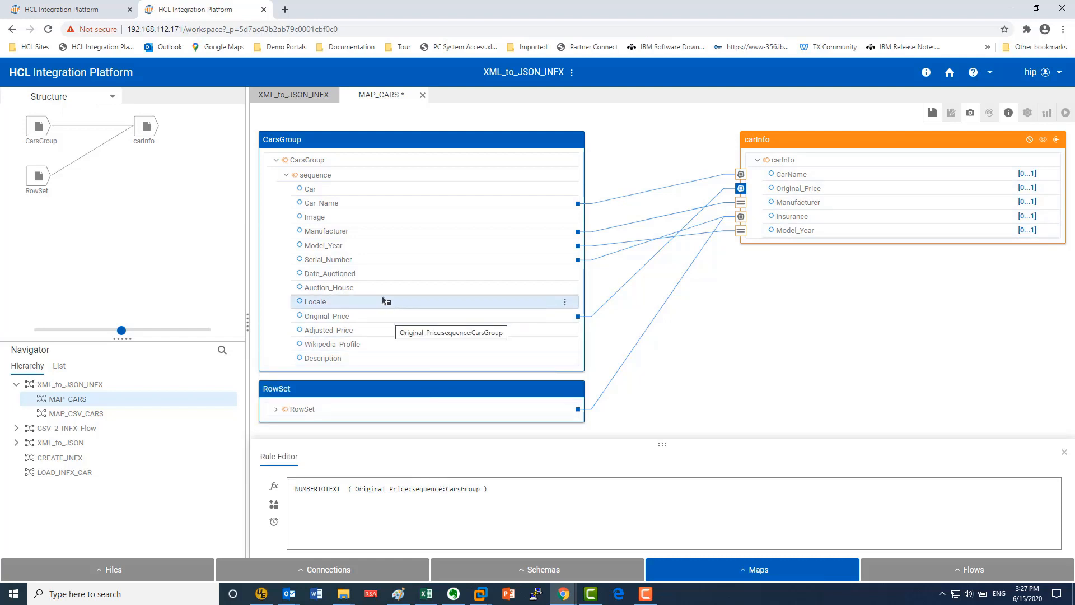
right_click(382, 317)
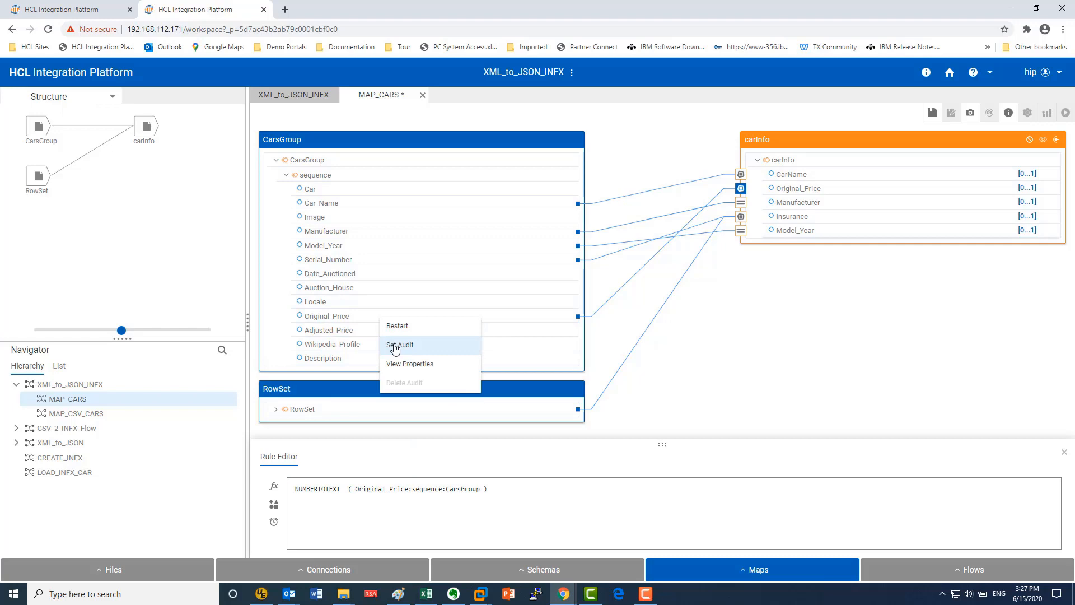
click(421, 365)
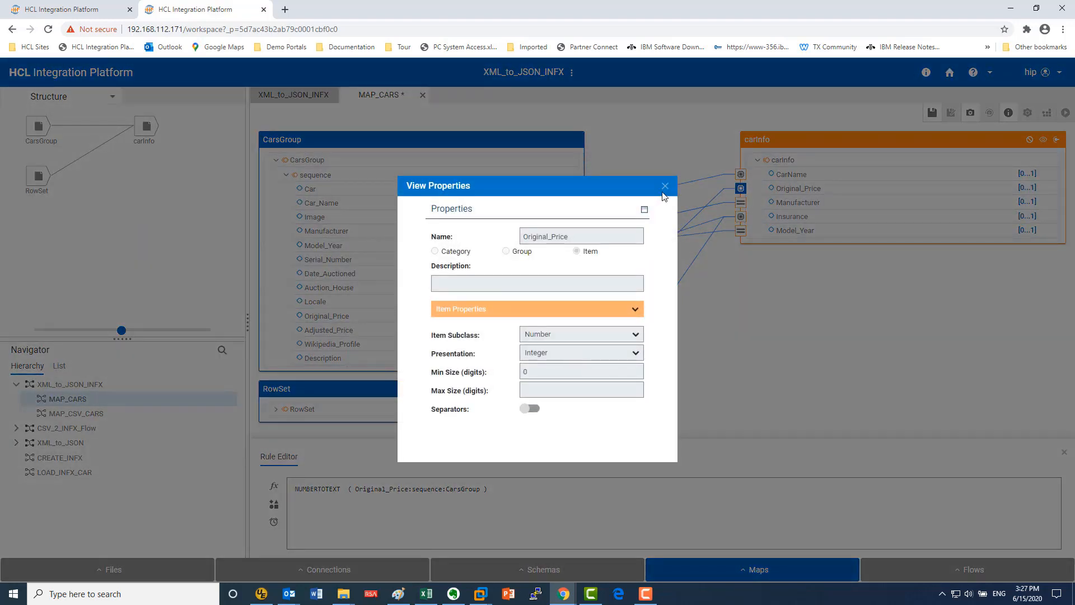
click(664, 186)
right_click(810, 190)
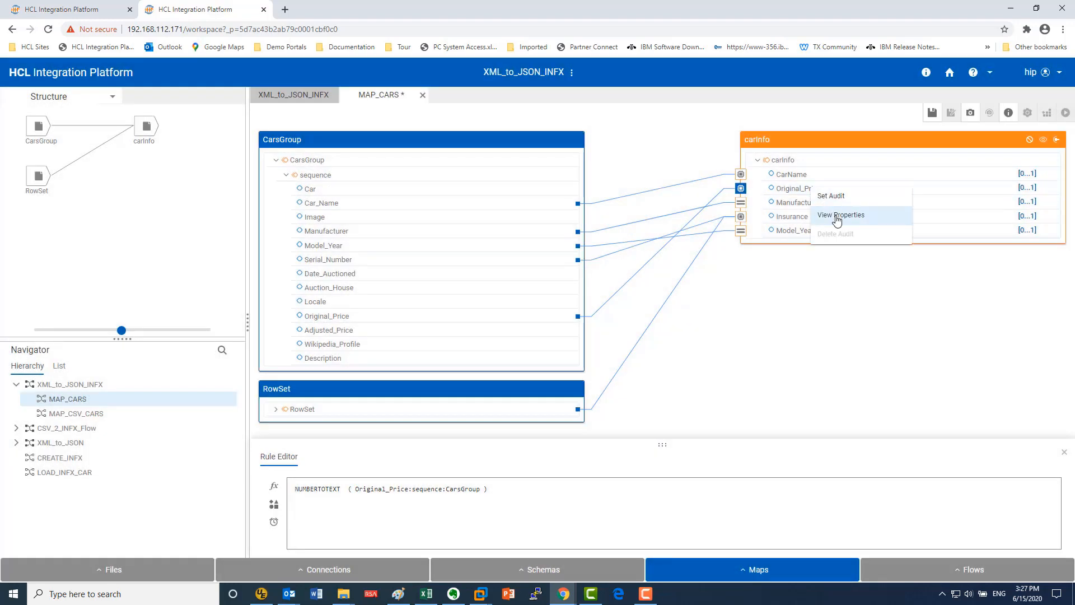
click(838, 216)
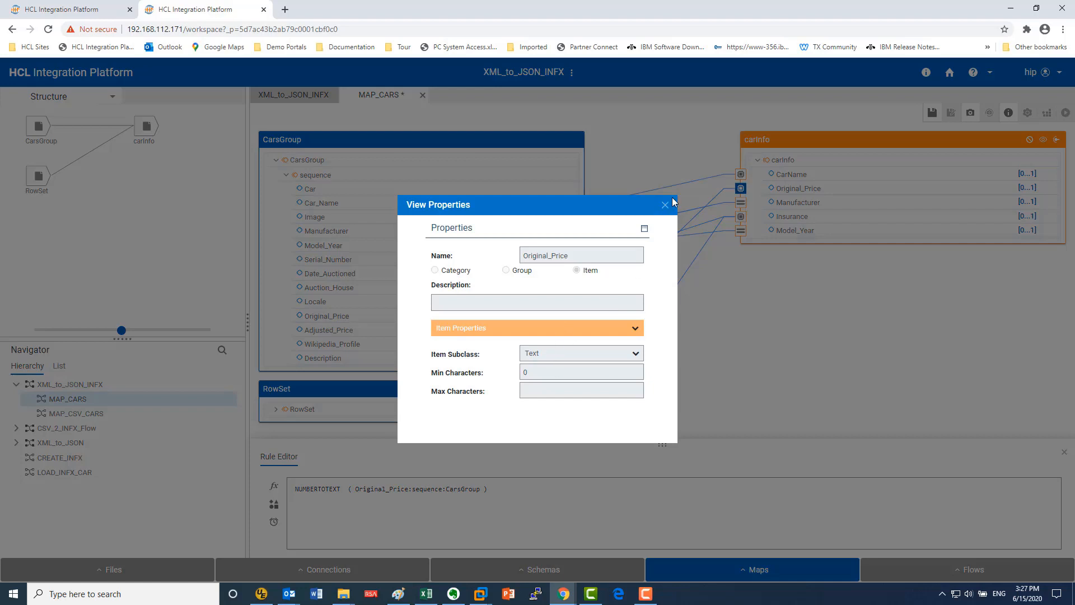
click(666, 205)
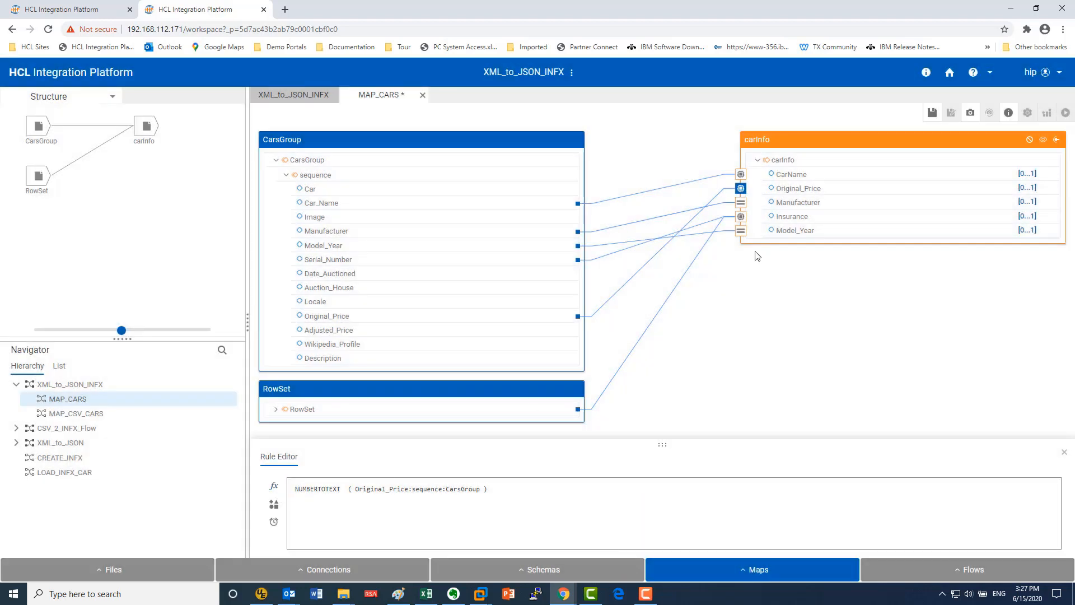
Step: Display the Insurance mapping rule and expand the RowSet input and its Row group to reveal the lookup columns
click(785, 219)
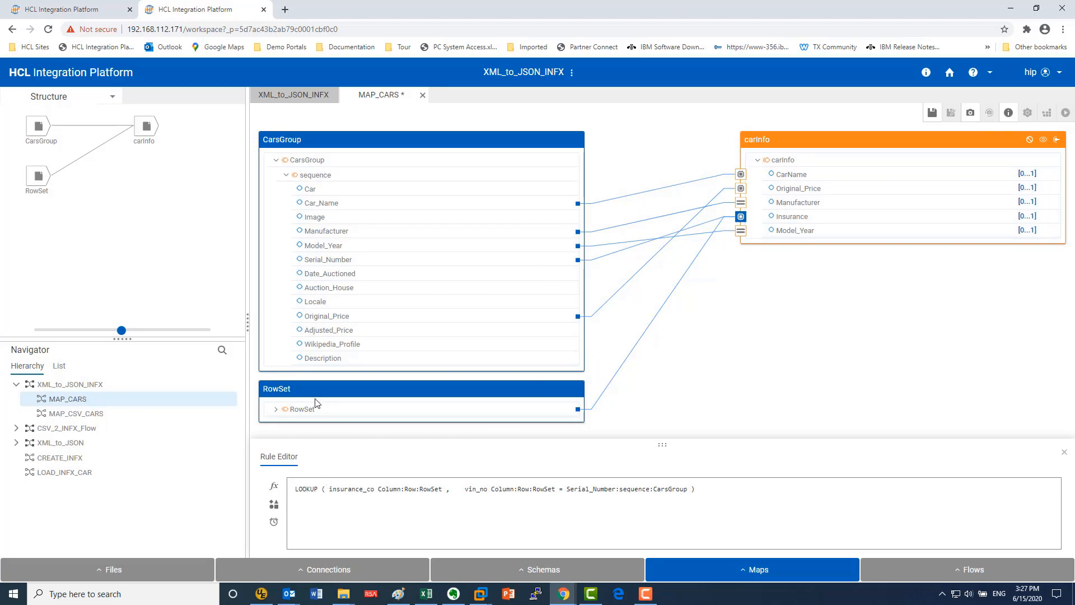
click(276, 409)
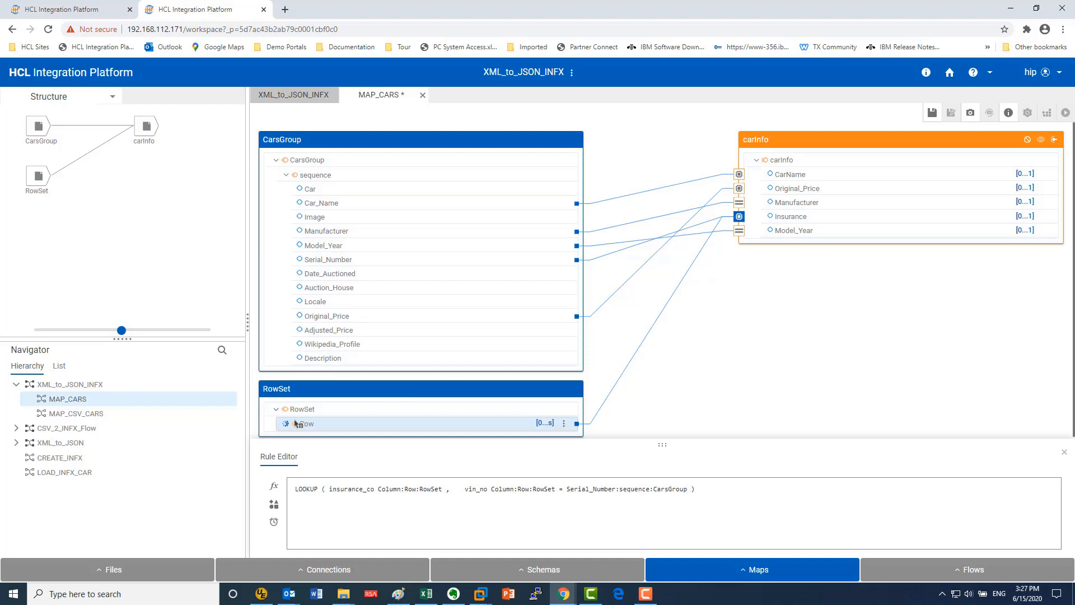
click(284, 424)
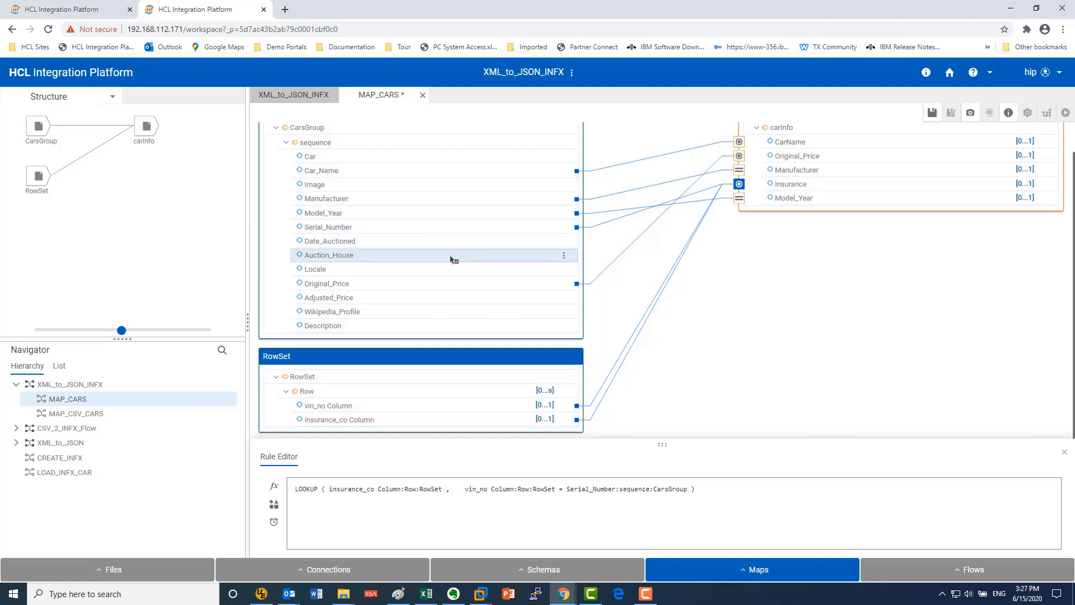
Step: Save MAP_CARS, return to the parent XML_to_JSON_INFX map, and build and run it
click(932, 113)
click(303, 96)
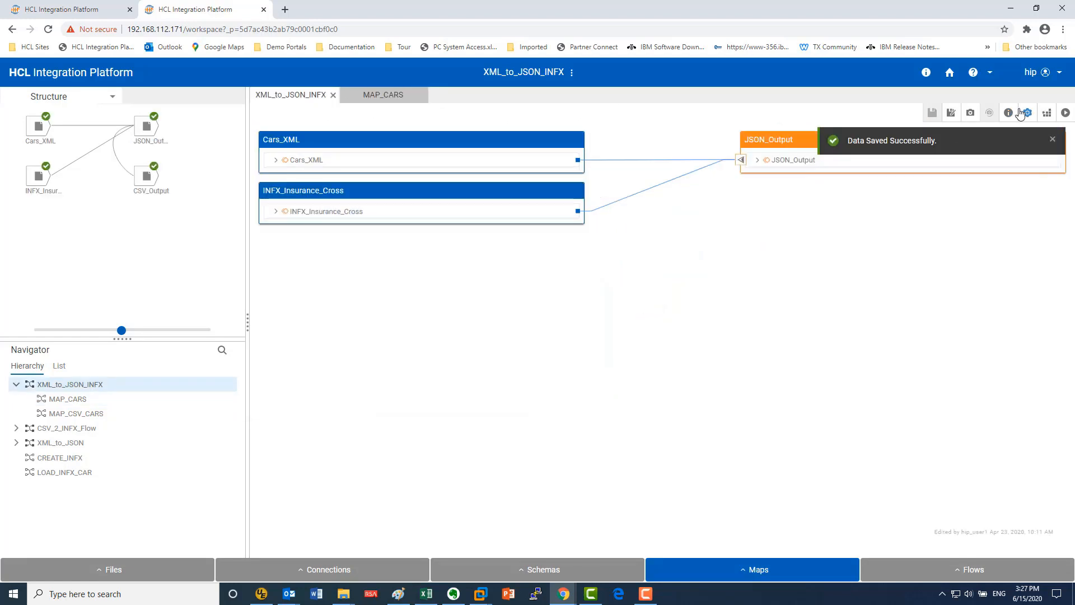
click(1046, 114)
click(1066, 114)
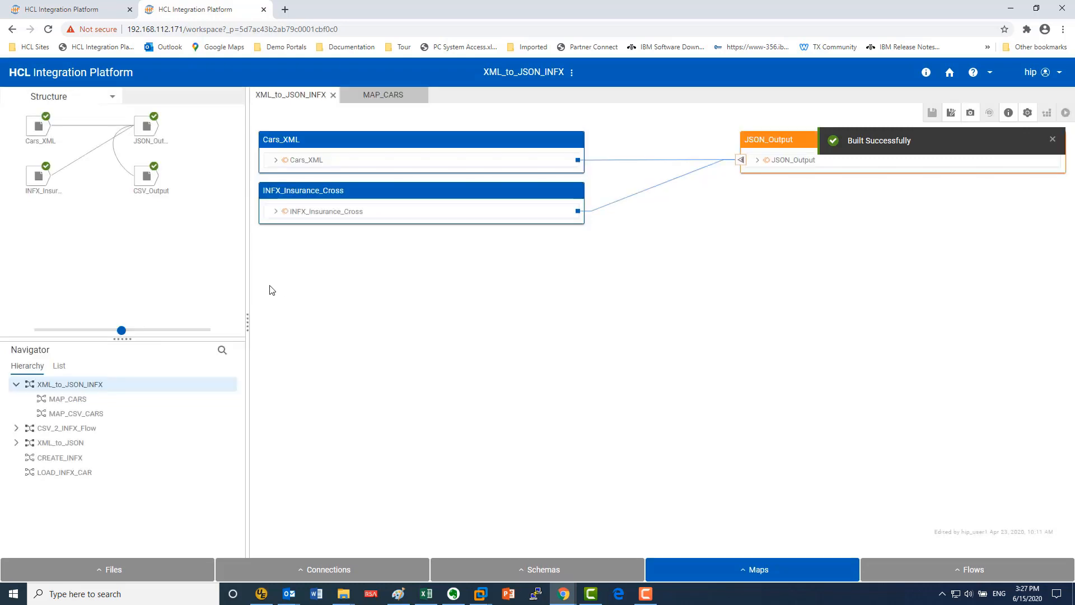
Step: View the data written to the JSON output card and check the first car's Insurance and CarName entries, closing the viewer when done
mouse_move(152, 133)
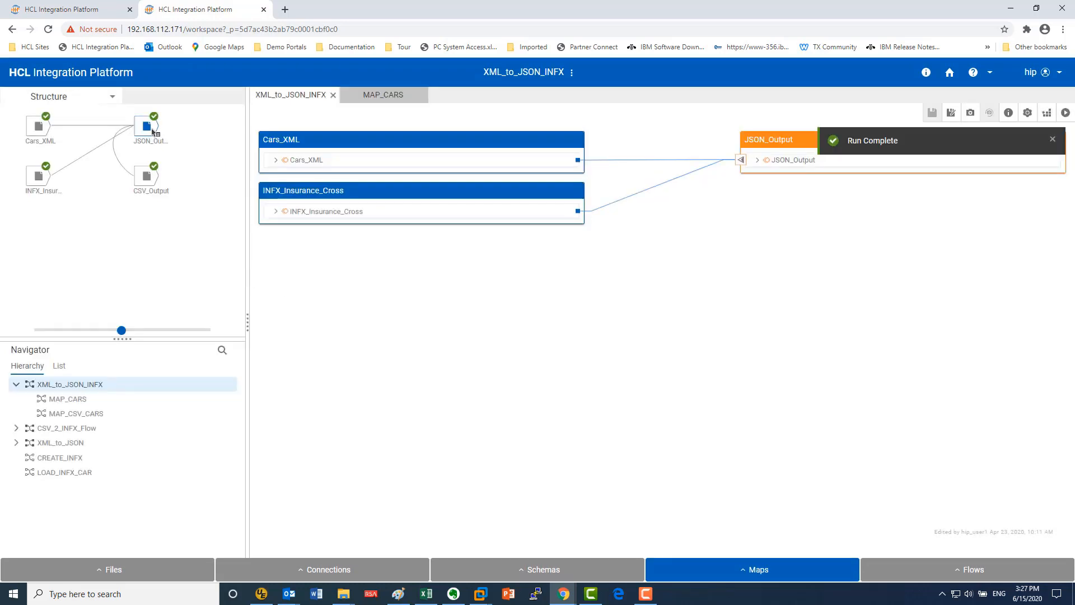
right_click(150, 128)
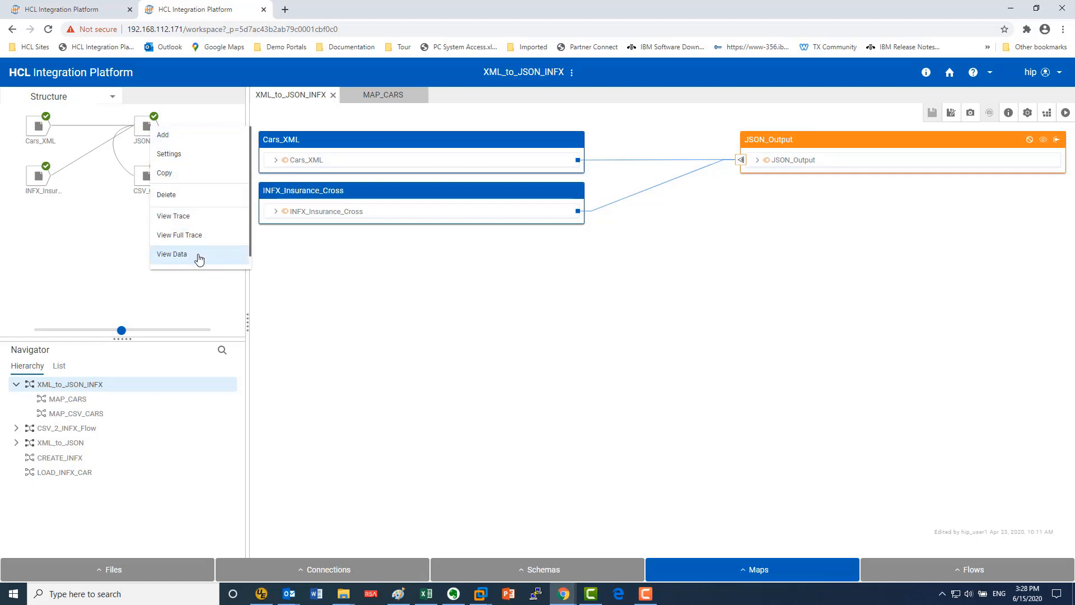
click(199, 254)
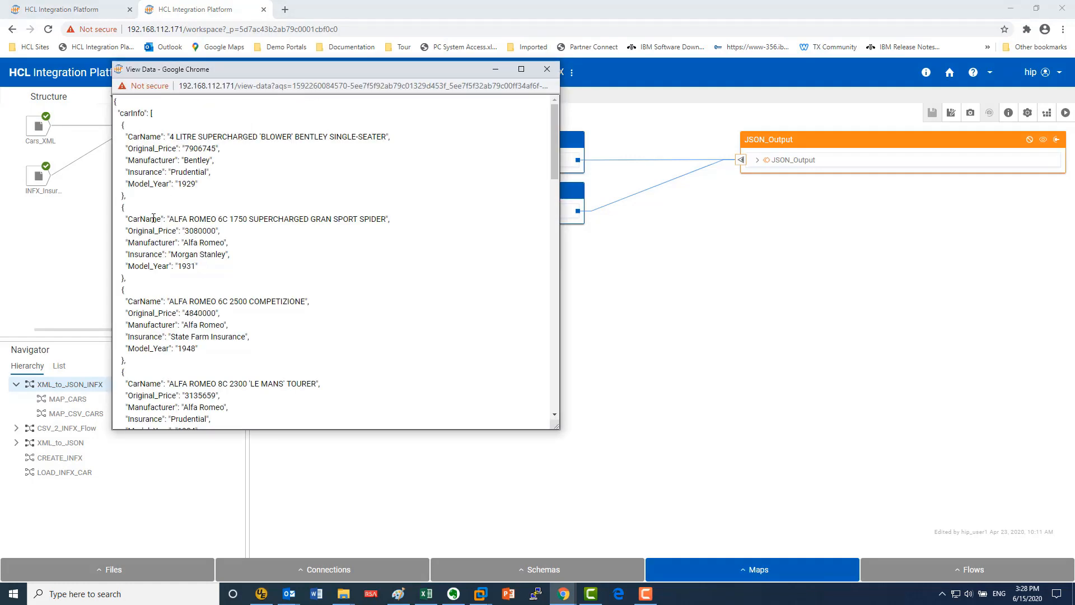
drag(122, 171, 249, 174)
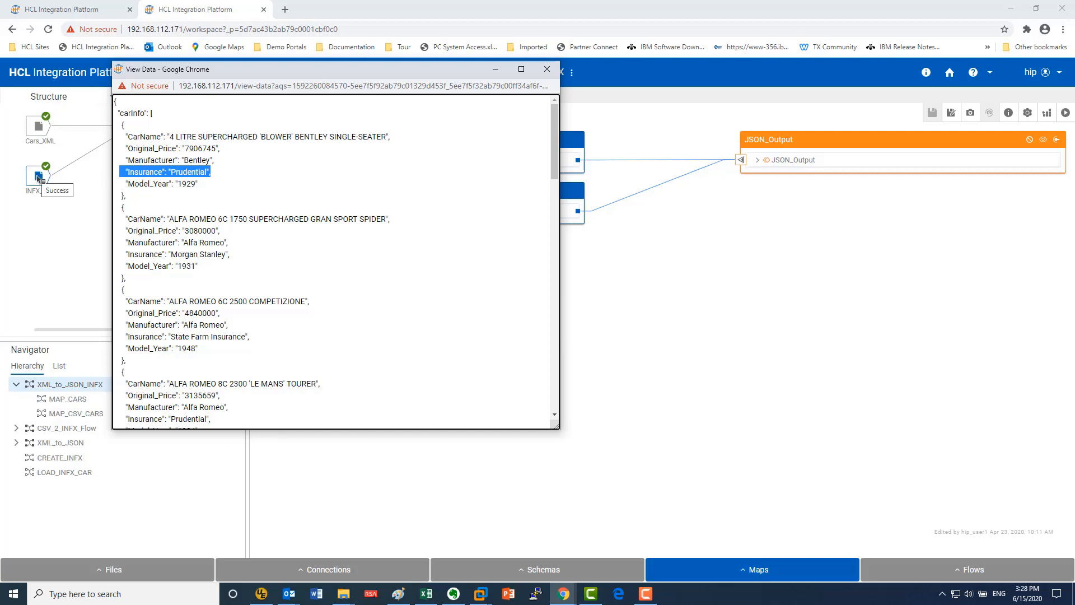
drag(150, 136, 328, 138)
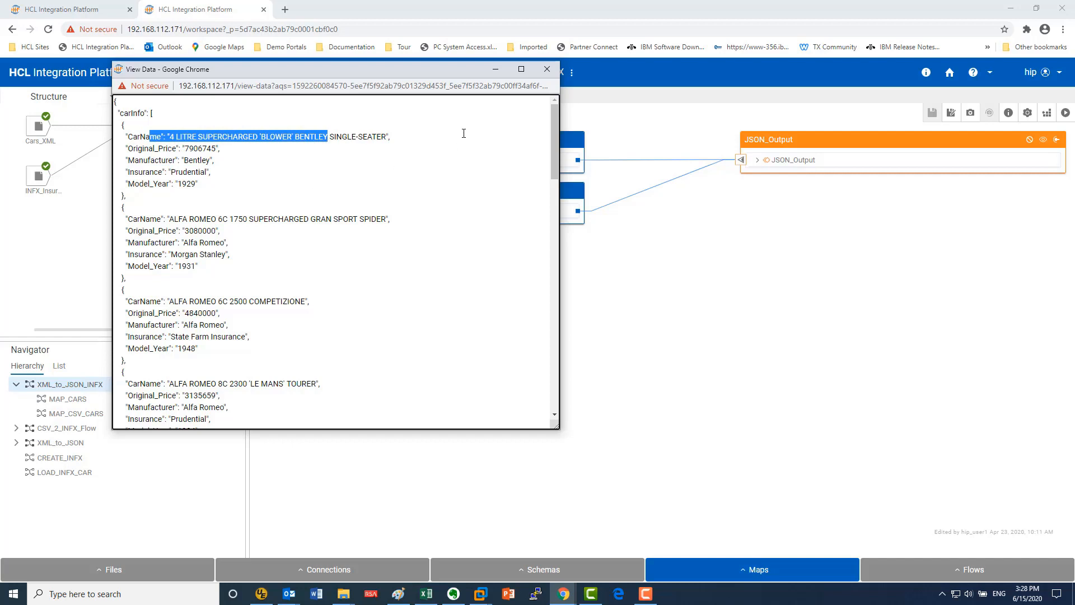
click(547, 69)
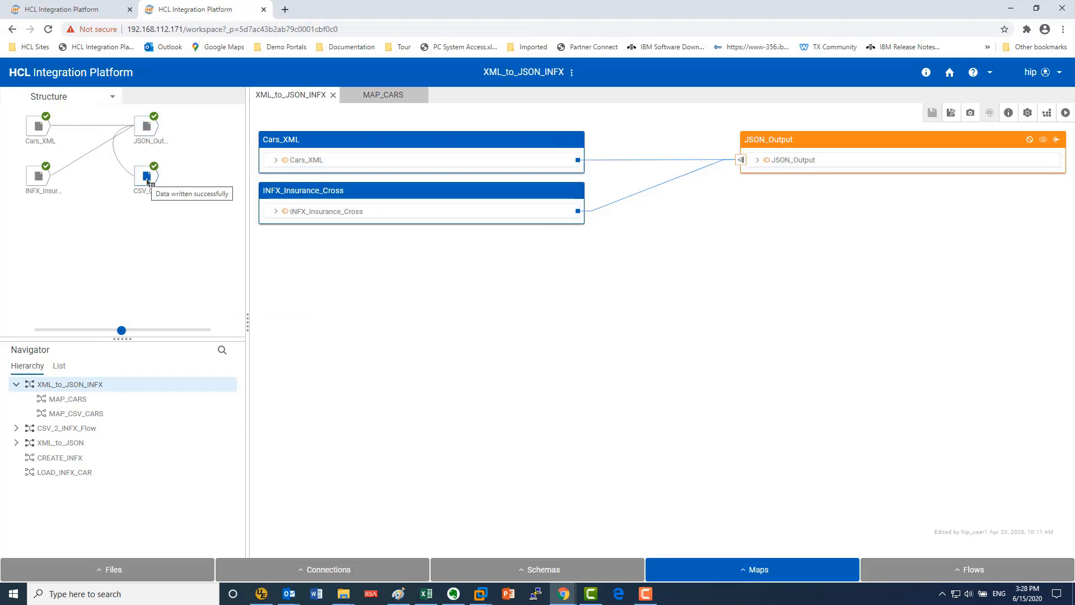
Step: View the data written to the CSV_Output card and check the Alfa Romeo 6C 1750 record, closing the viewer when done
right_click(148, 180)
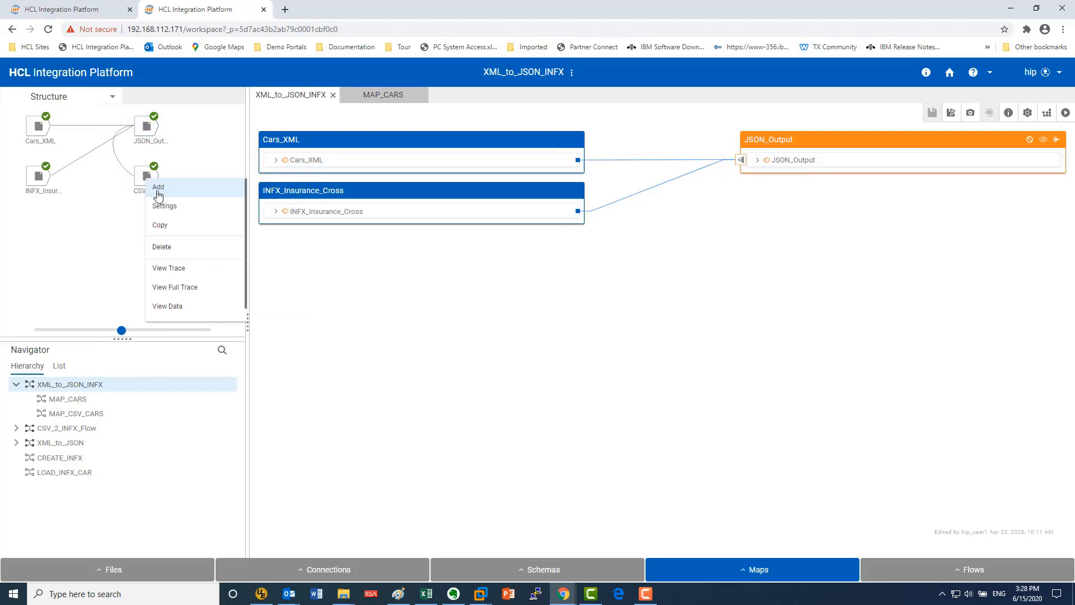
click(205, 308)
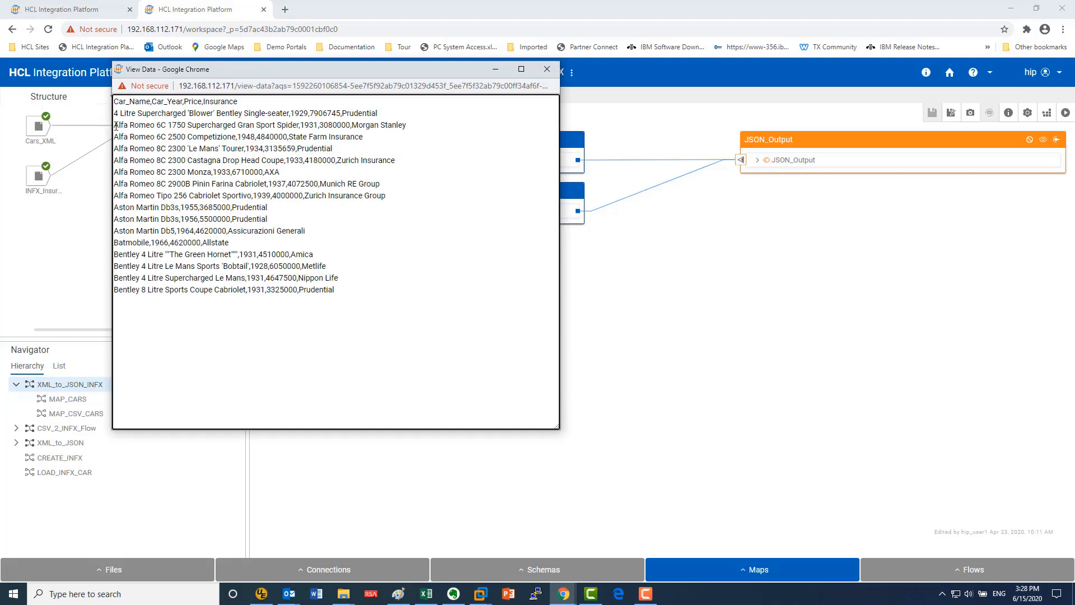
drag(114, 125, 302, 127)
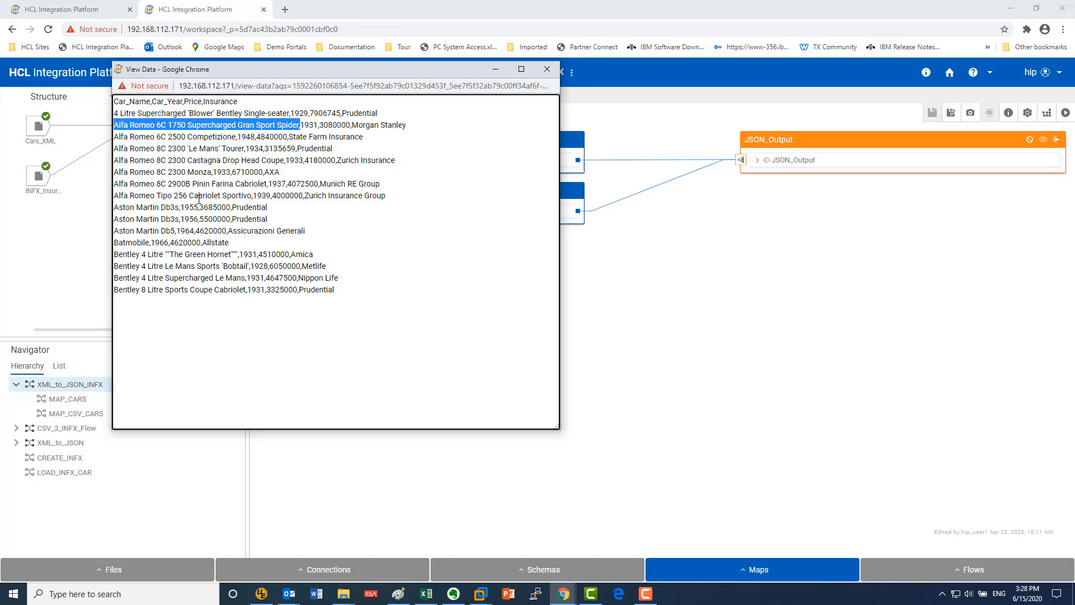
click(546, 74)
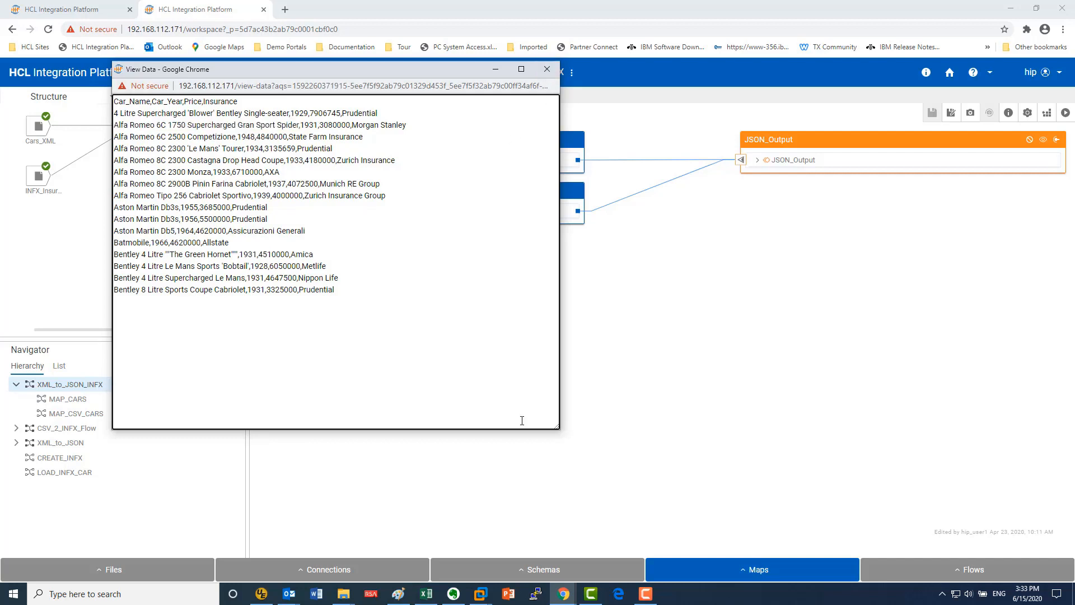